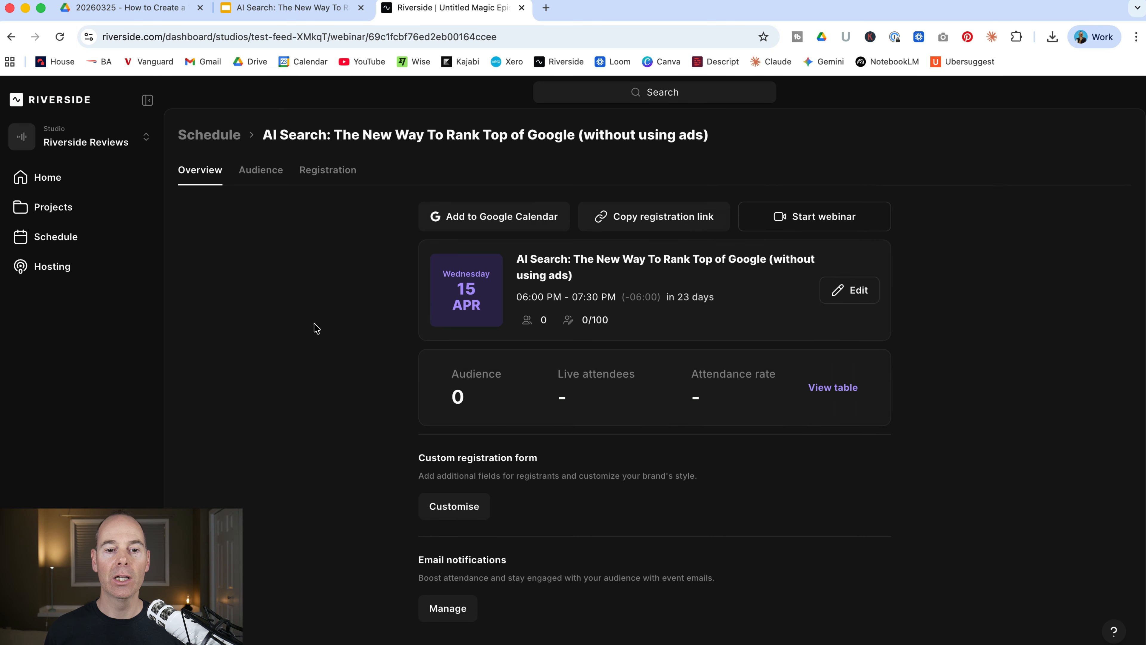
# Review the webinar's Audience and Registration pages, including the registration type options
pyautogui.click(265, 173)
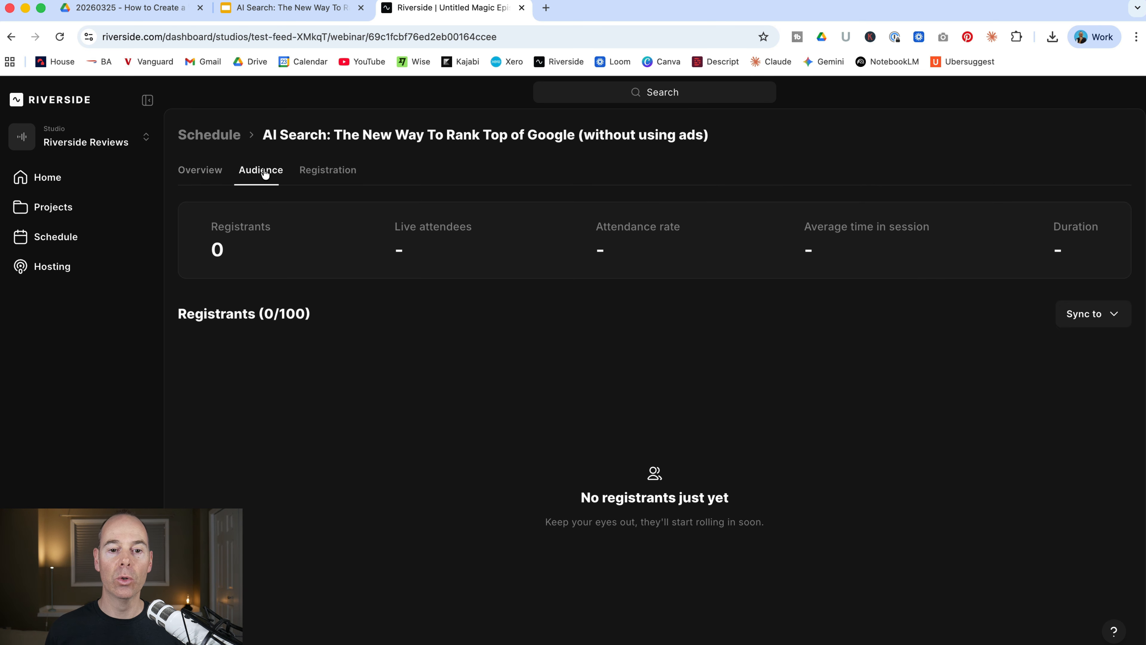
pyautogui.click(346, 176)
pyautogui.click(564, 242)
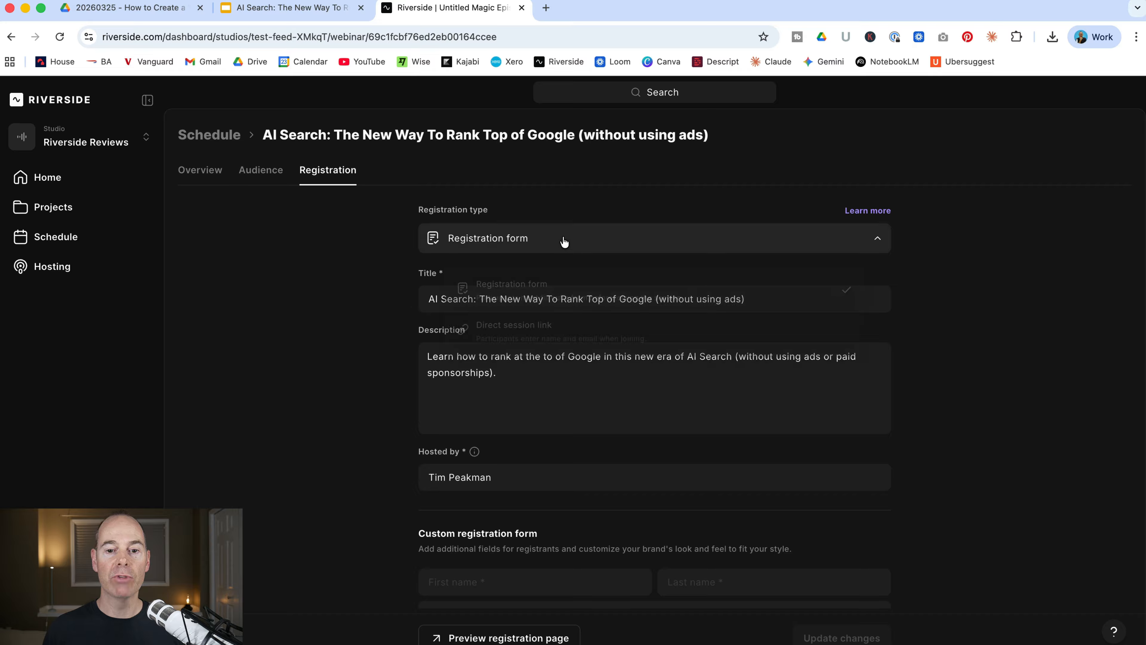
pyautogui.click(407, 285)
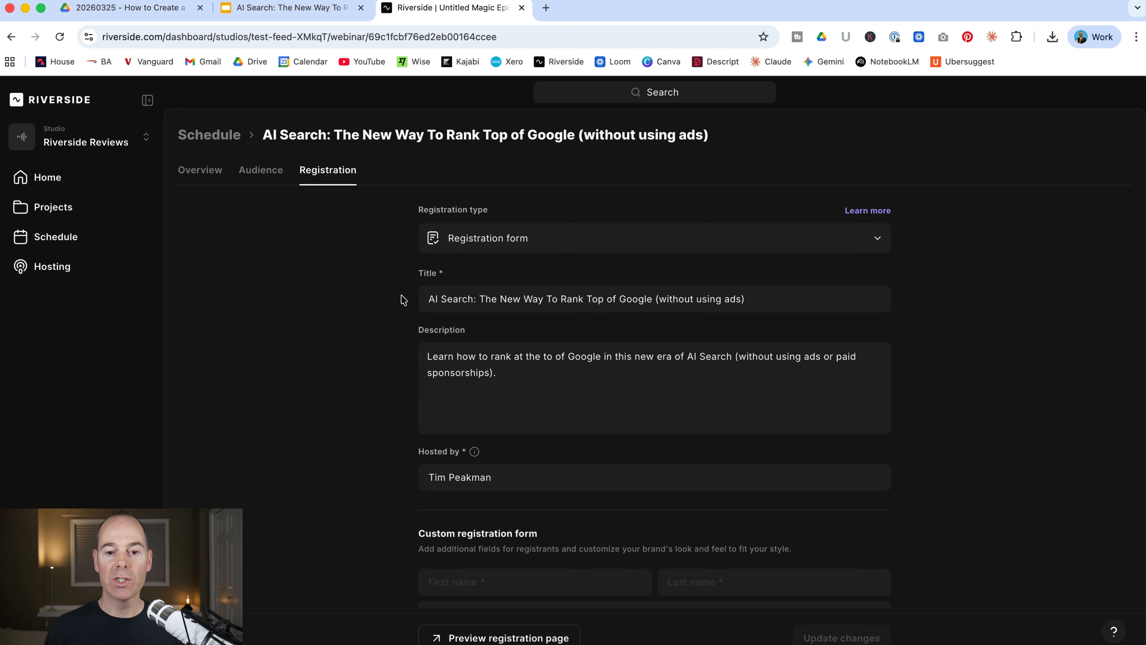
# Browse the registration settings, including the custom field types, embed code and branding sections
pyautogui.scroll(-5, 366, 466)
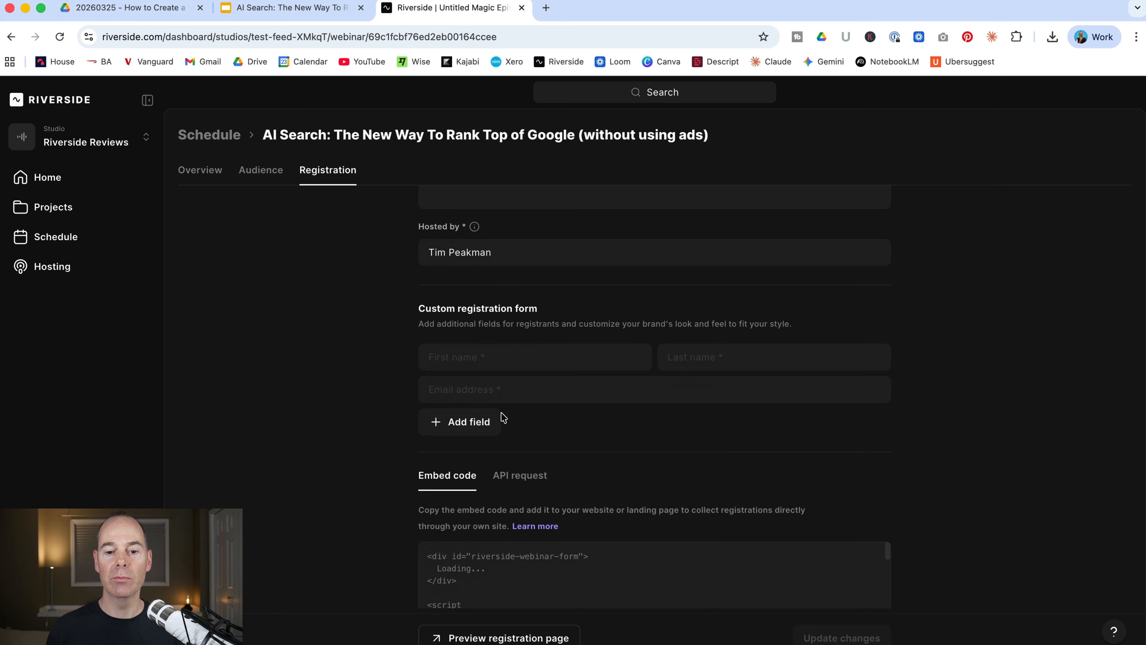
pyautogui.click(473, 427)
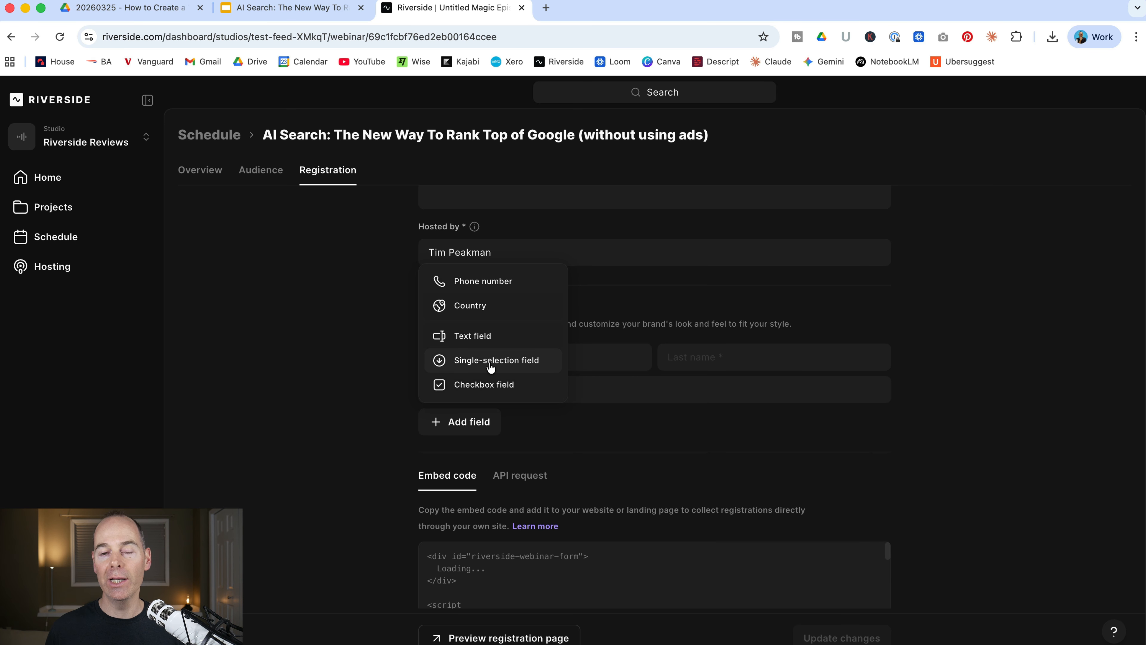
pyautogui.click(391, 411)
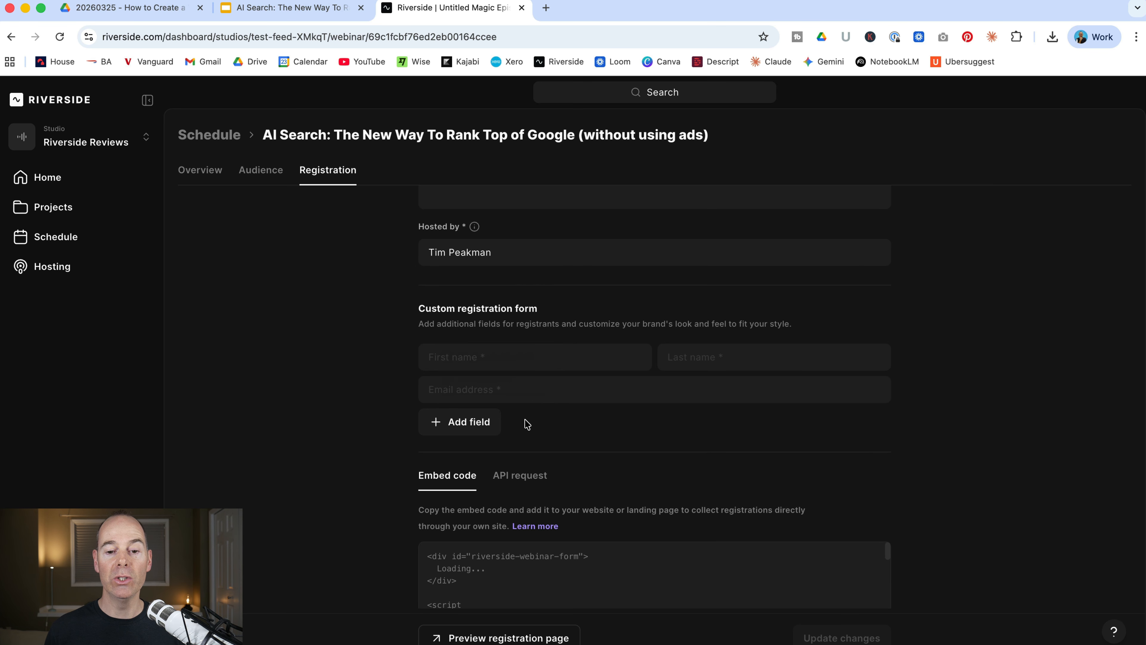
pyautogui.scroll(-4, 402, 522)
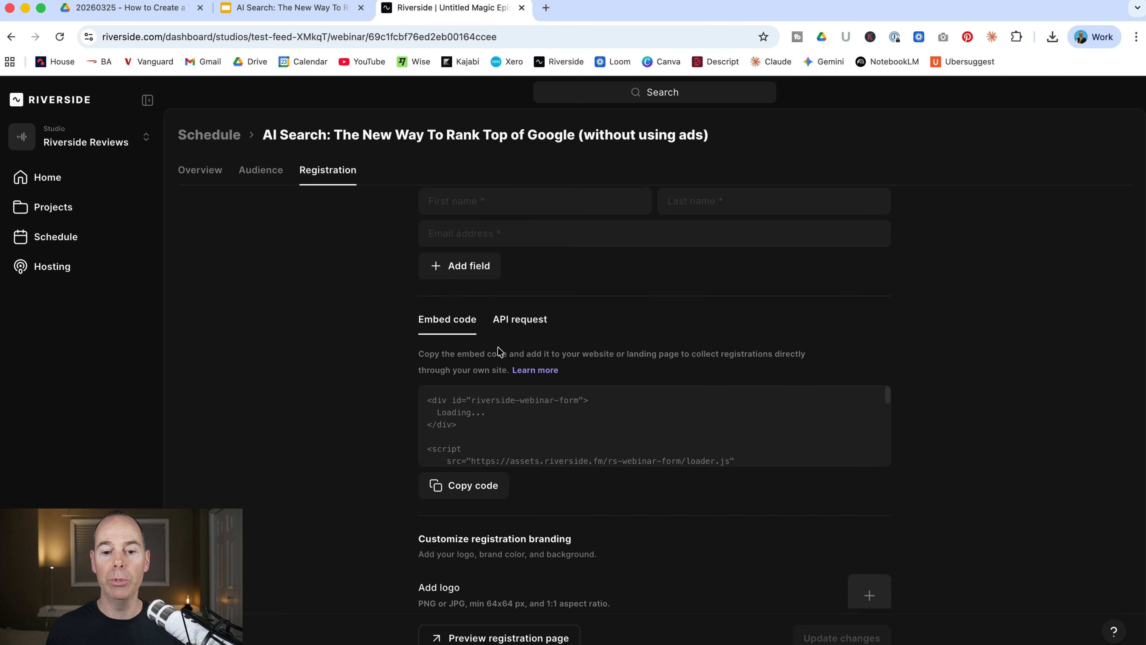
pyautogui.scroll(-4, 356, 557)
pyautogui.scroll(-2, 380, 472)
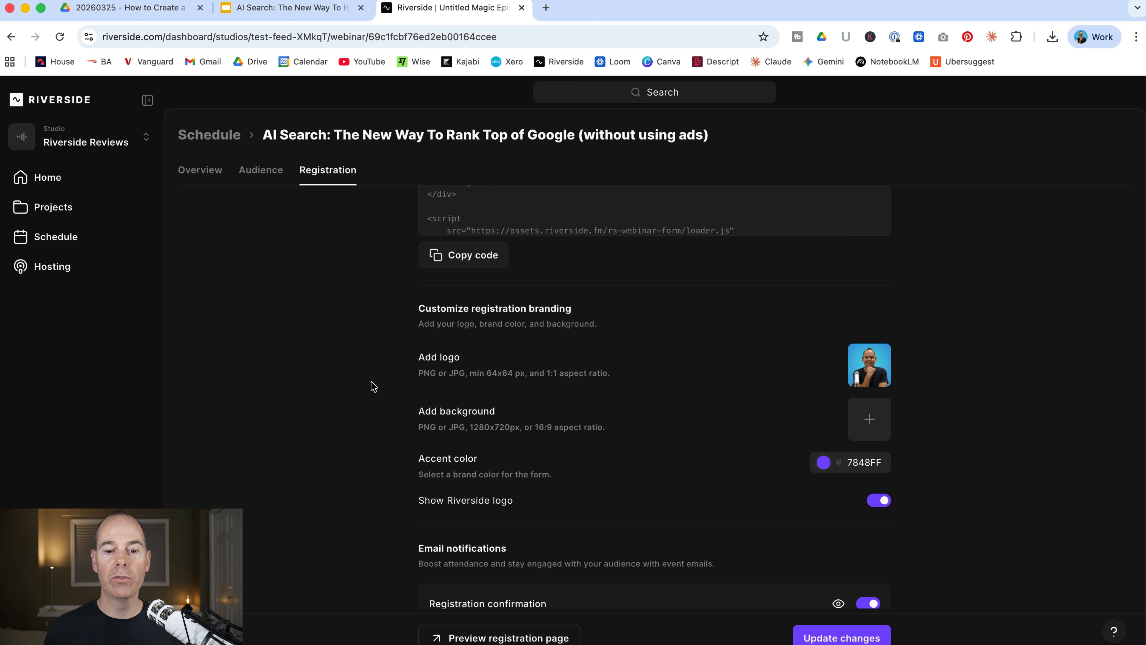
pyautogui.scroll(-2, 366, 424)
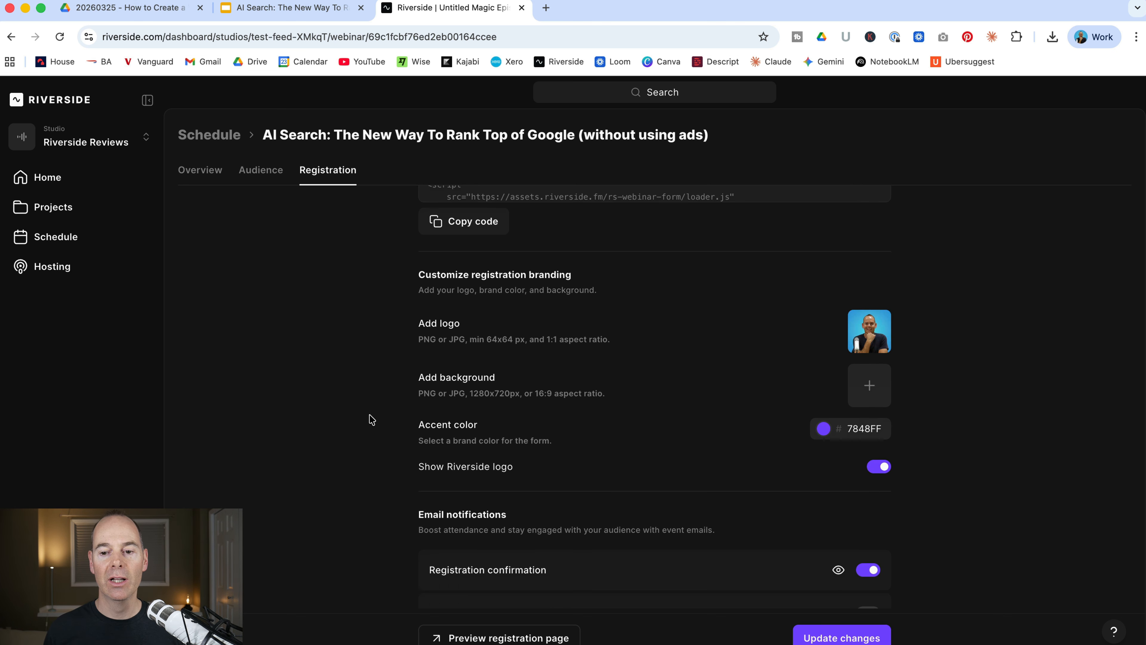
pyautogui.scroll(-1, 378, 407)
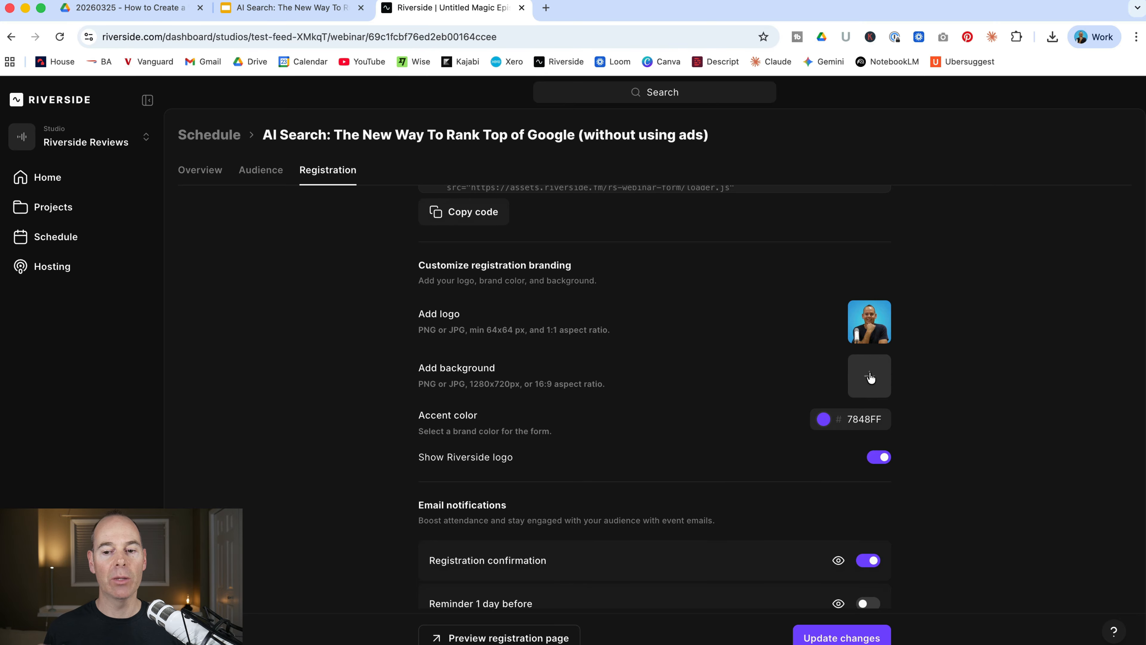
pyautogui.scroll(-1, 664, 423)
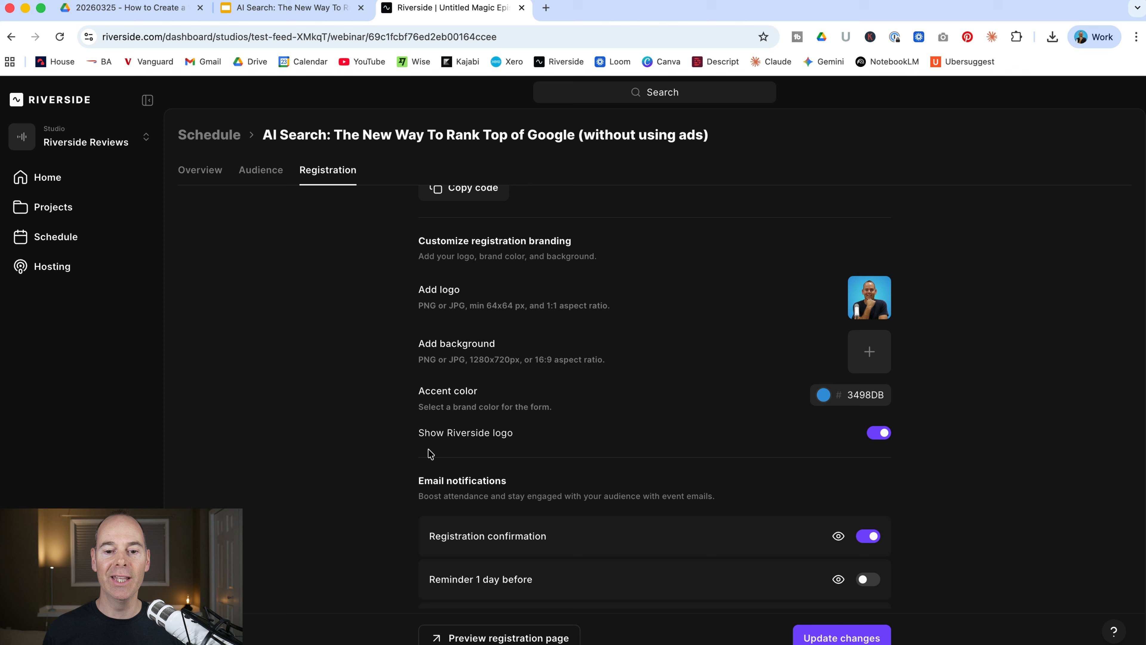
# Hide the Riverside logo and switch on the 1-day and 1-hour reminders and both follow-up email notifications
pyautogui.click(876, 436)
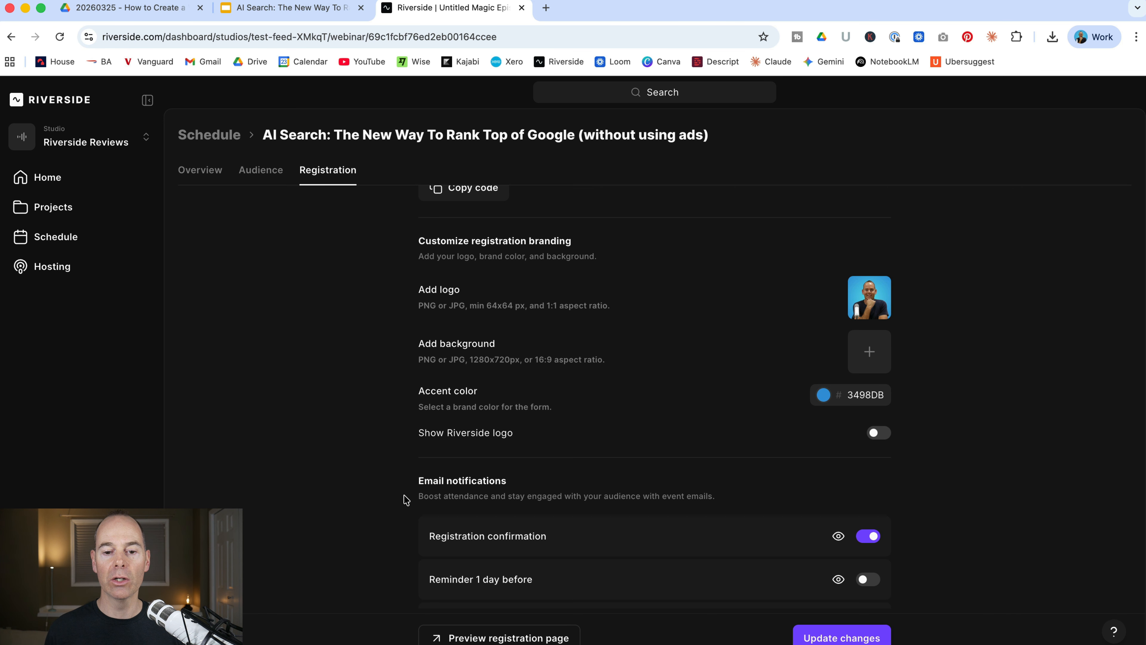
pyautogui.scroll(-3, 392, 518)
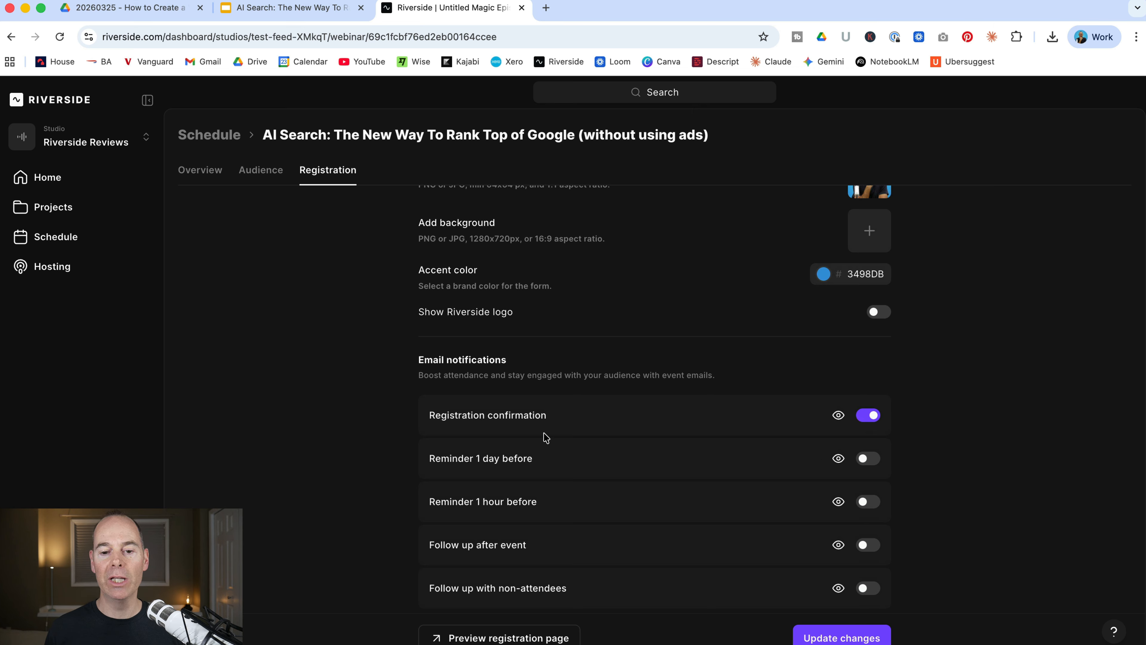
pyautogui.click(875, 460)
pyautogui.click(872, 508)
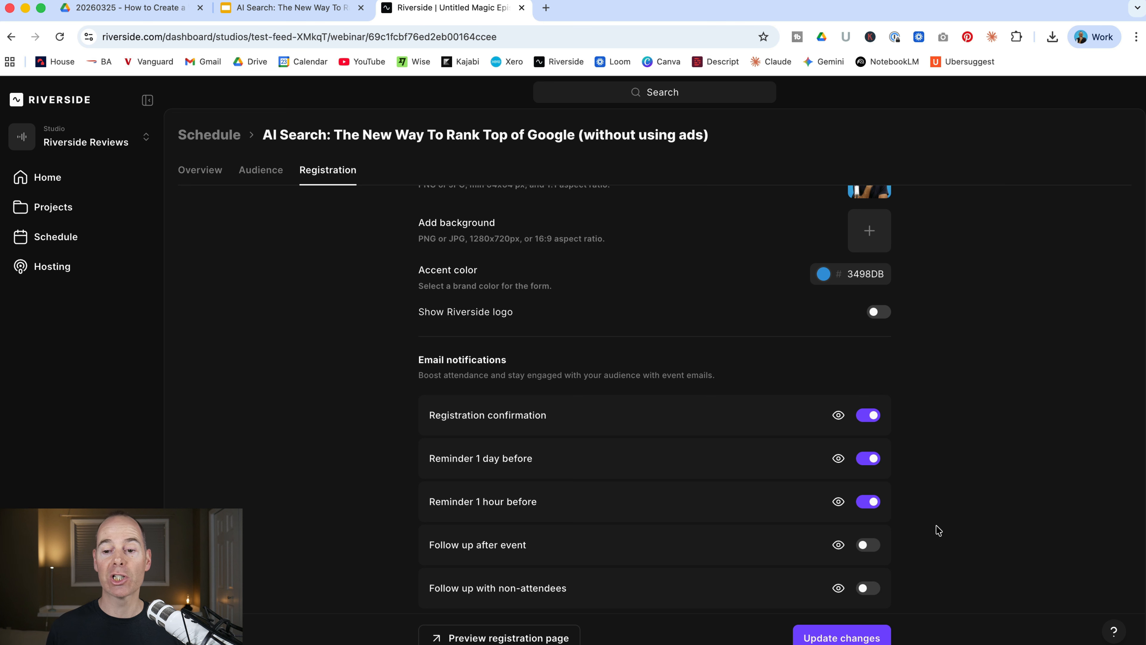
pyautogui.click(868, 545)
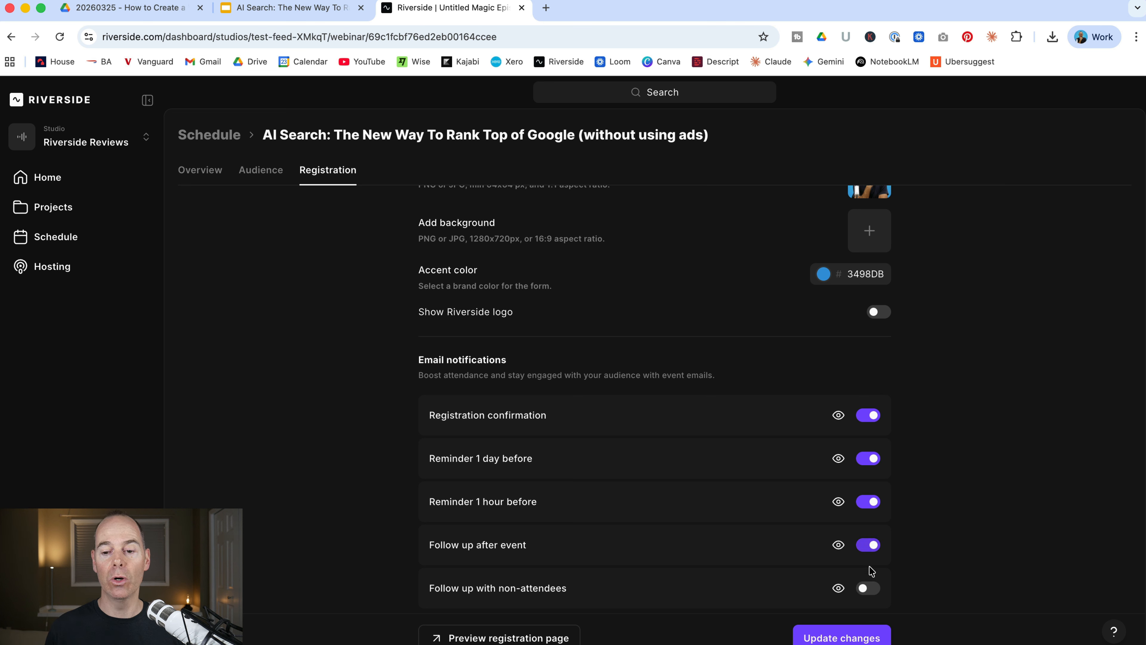
pyautogui.click(866, 587)
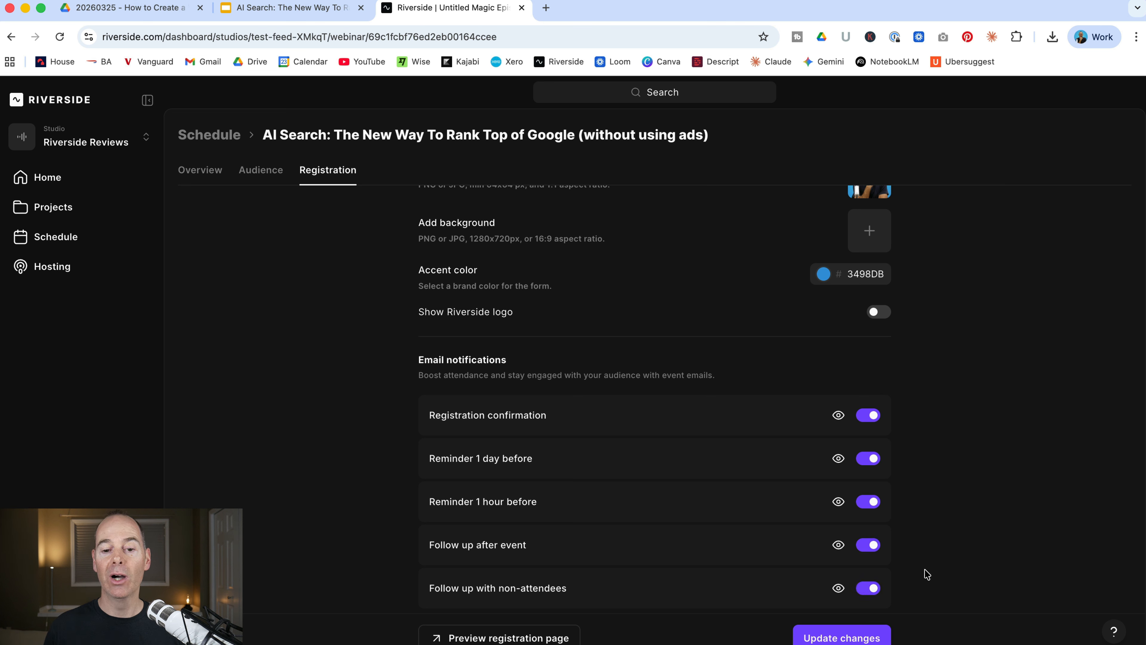
# Save the registration changes and preview the registration page
pyautogui.click(844, 641)
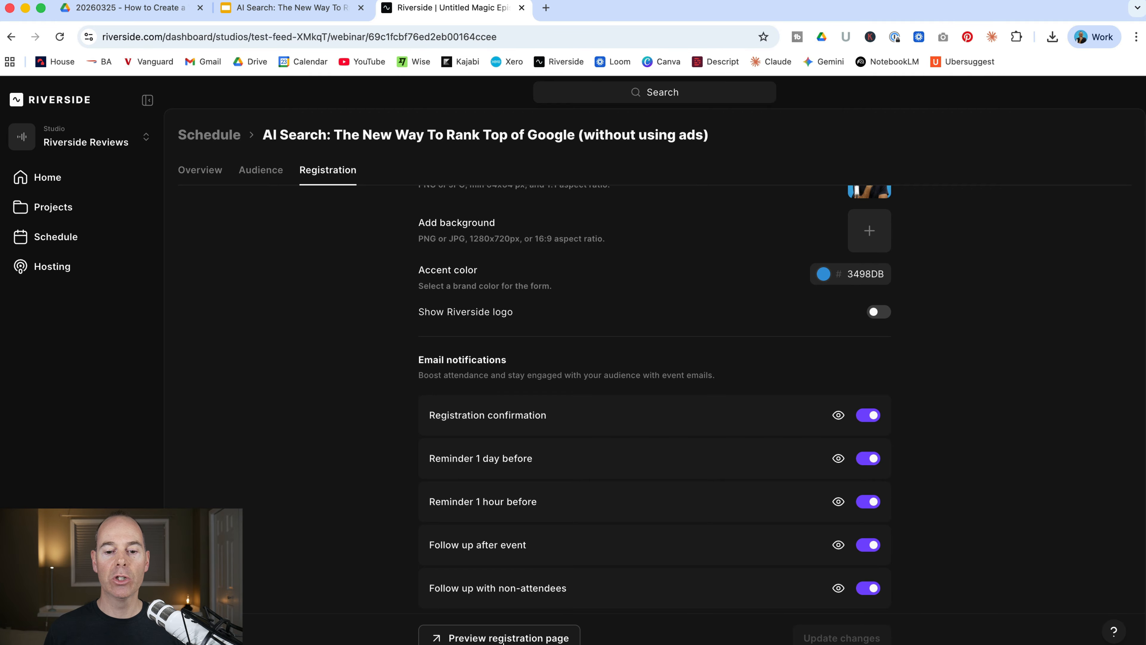
pyautogui.click(487, 639)
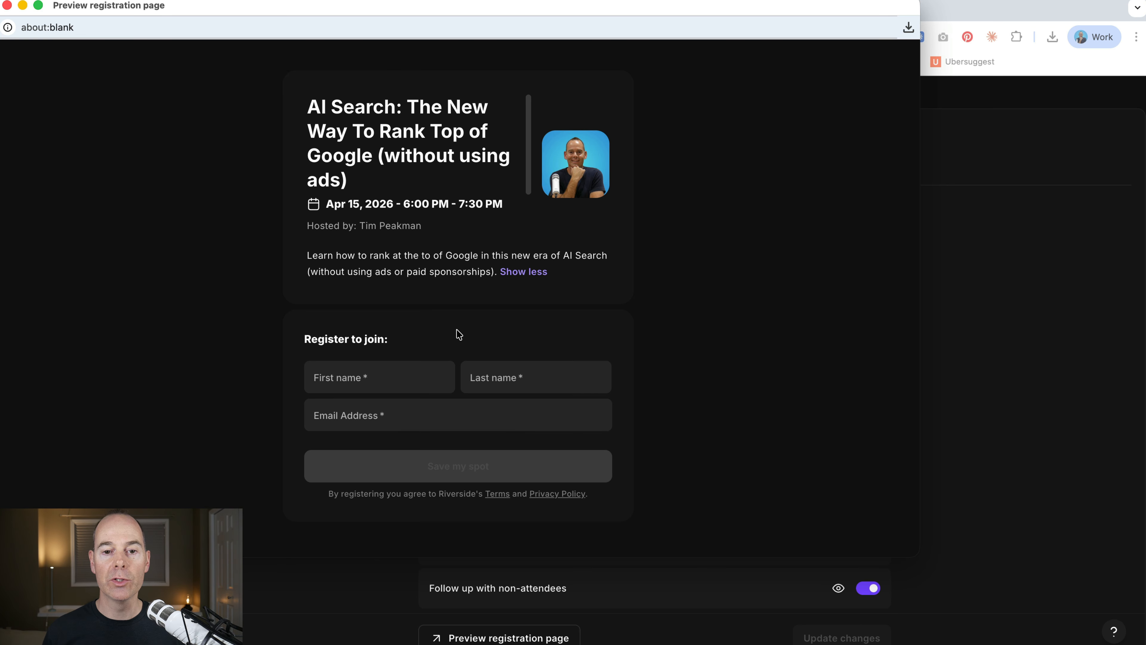
pyautogui.press('super+w')
pyautogui.scroll(10, 340, 364)
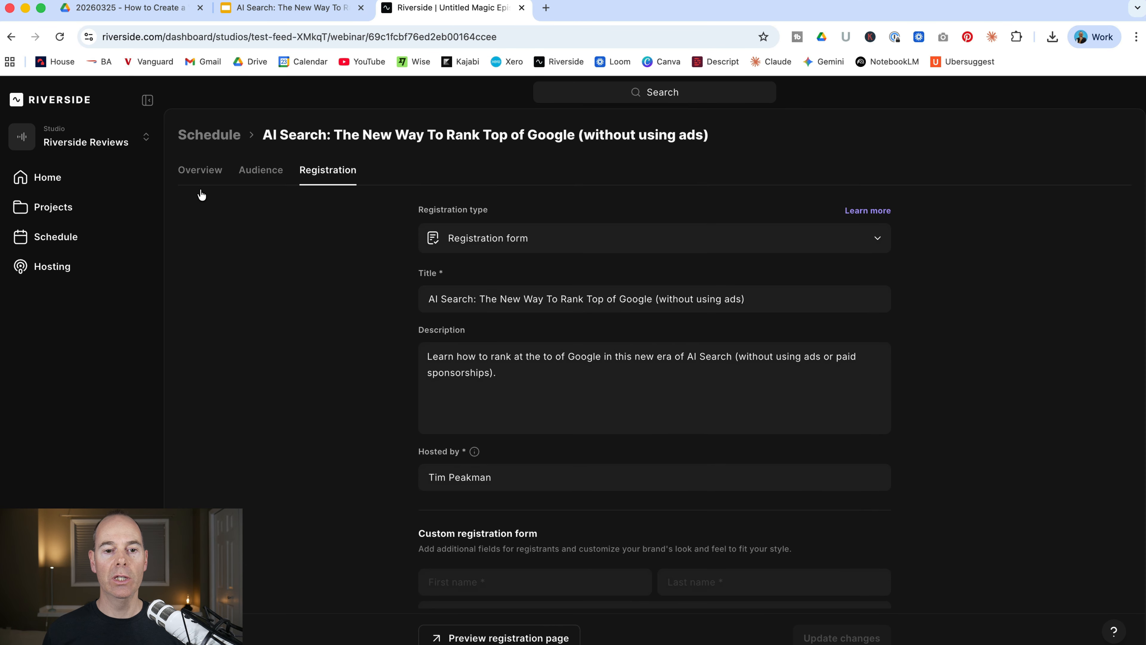
# Start the webinar from the overview and keep Cam Link 4K camera and RODE Podcaster v2 microphone selected
pyautogui.click(189, 171)
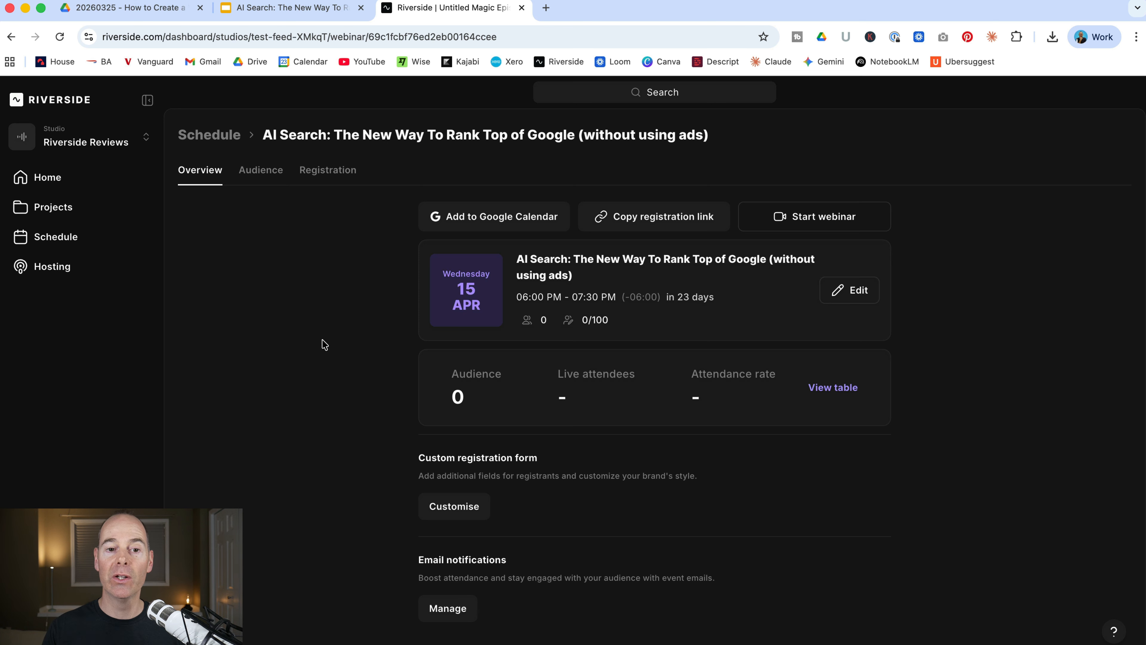
pyautogui.click(818, 217)
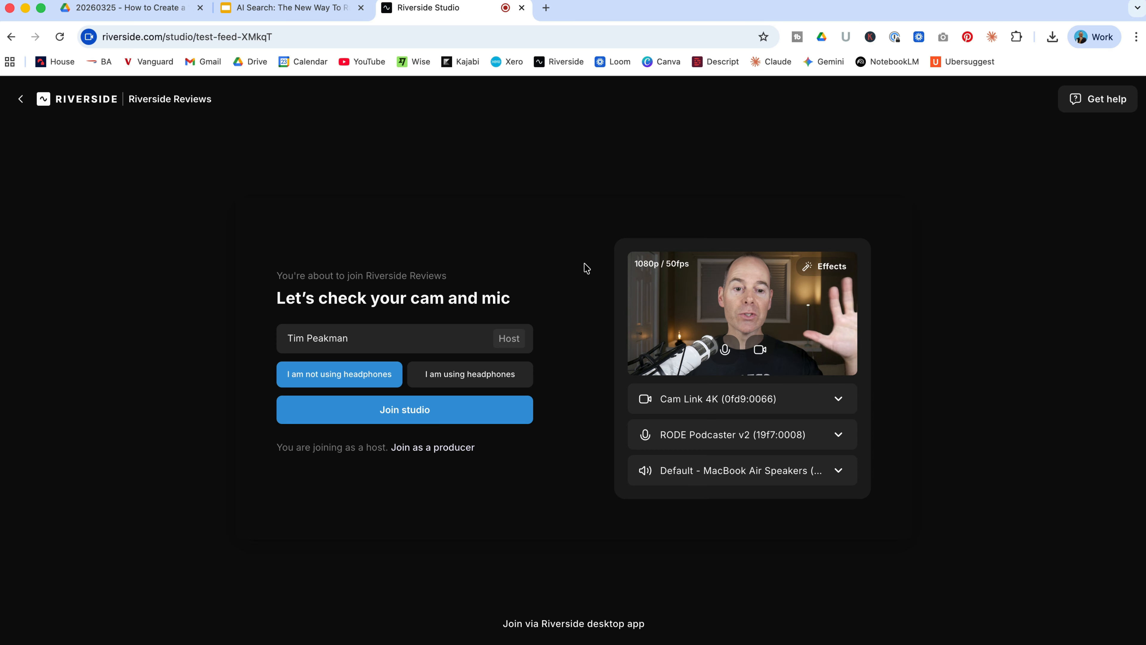
pyautogui.click(839, 399)
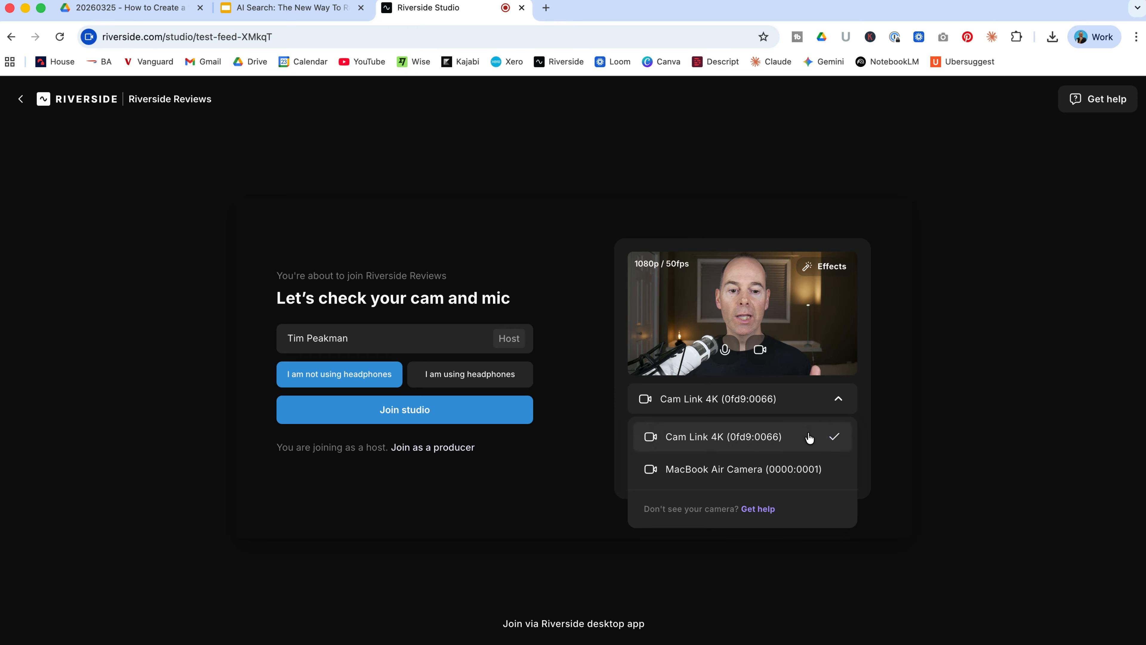
pyautogui.click(808, 437)
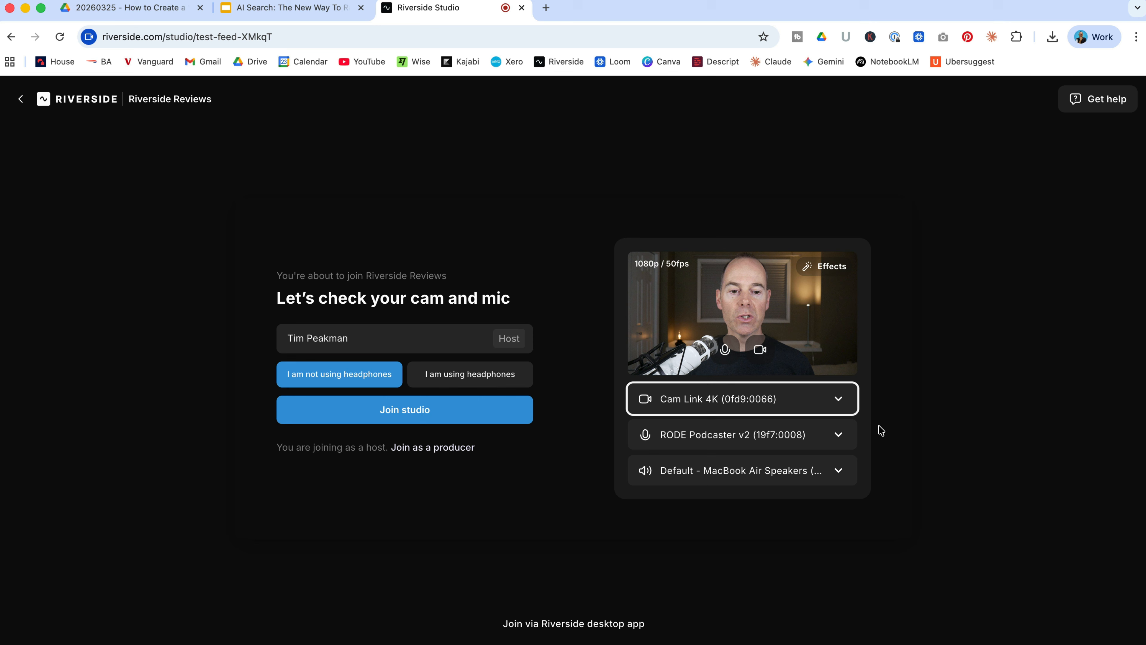
pyautogui.click(838, 435)
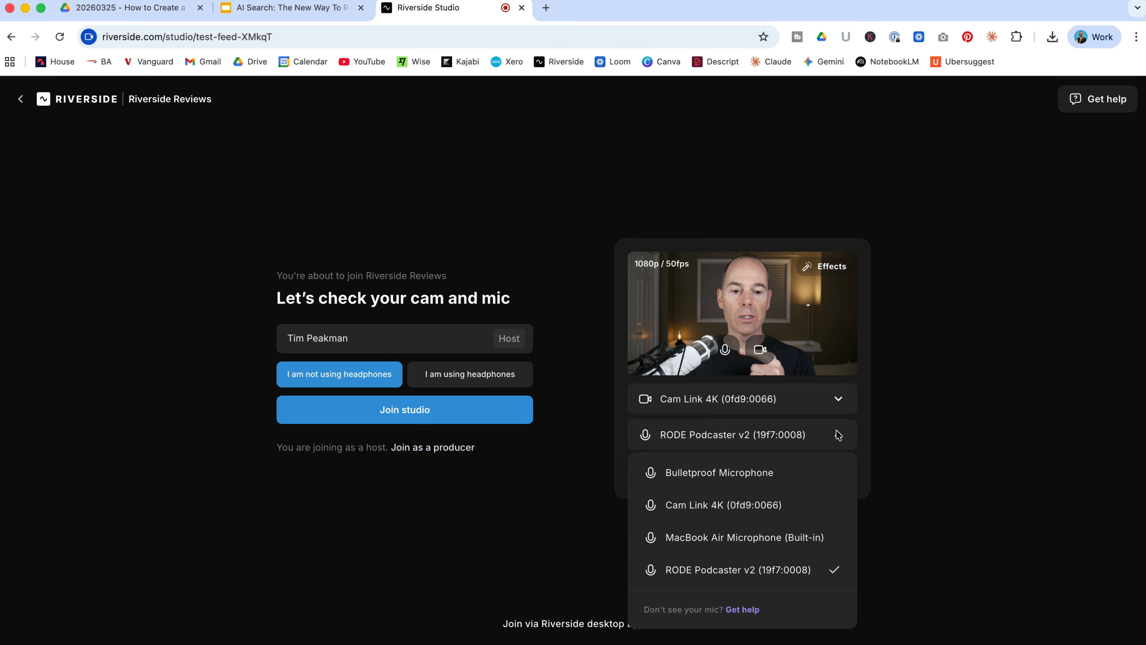
pyautogui.click(878, 437)
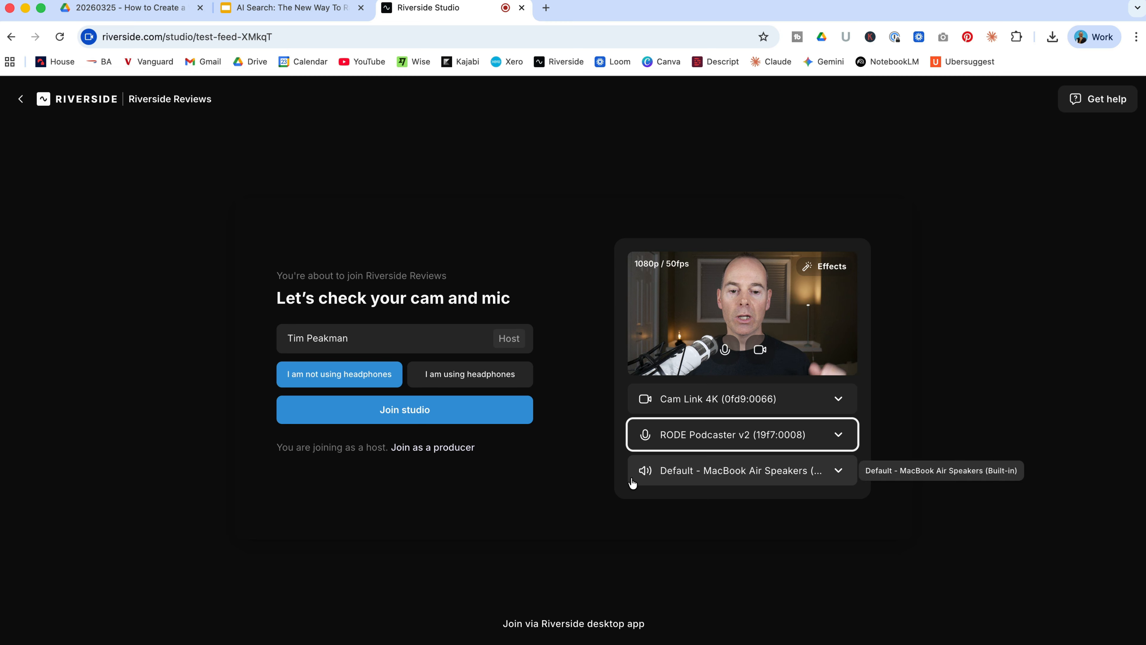
pyautogui.click(572, 484)
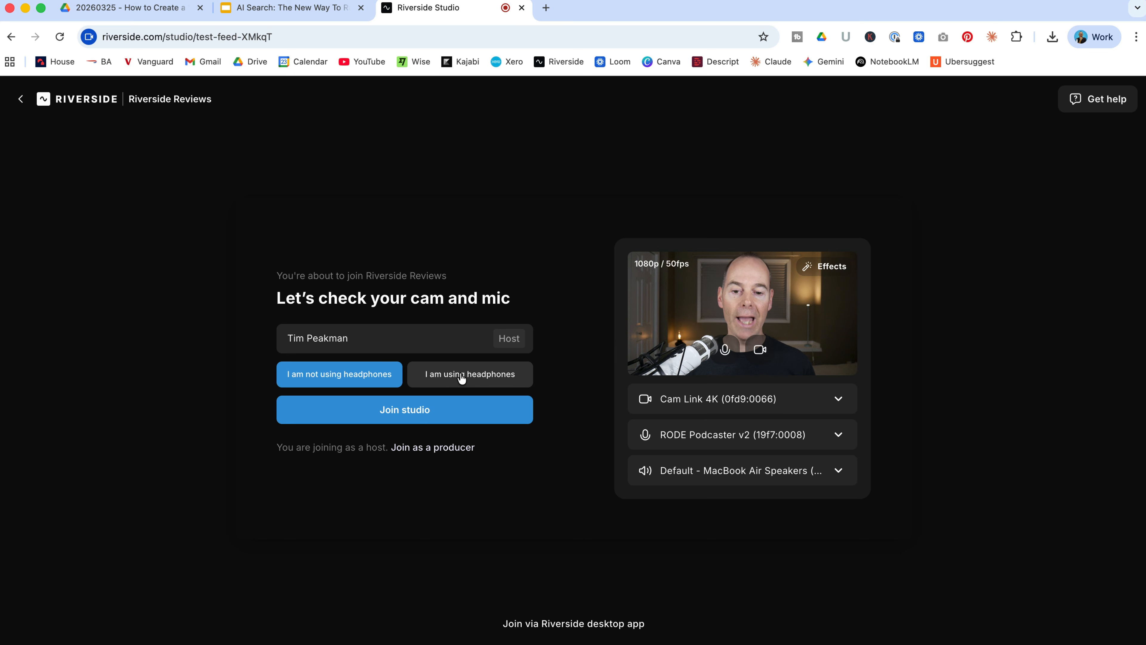
# Join the studio as host and close the remote-invite panel
pyautogui.click(405, 411)
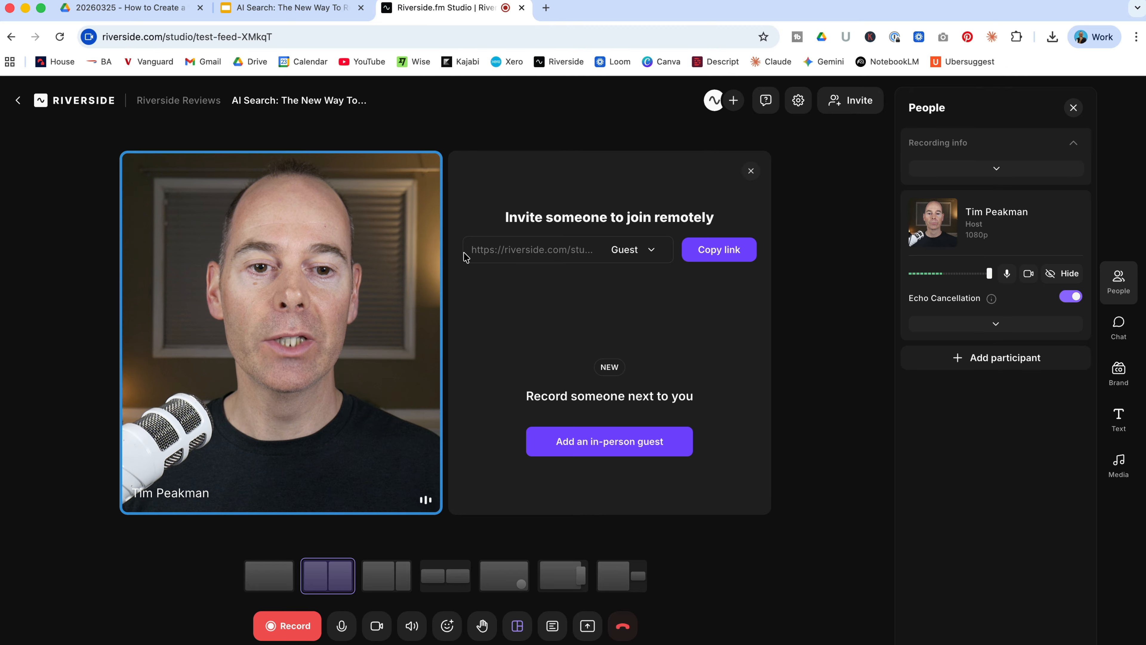
pyautogui.click(749, 172)
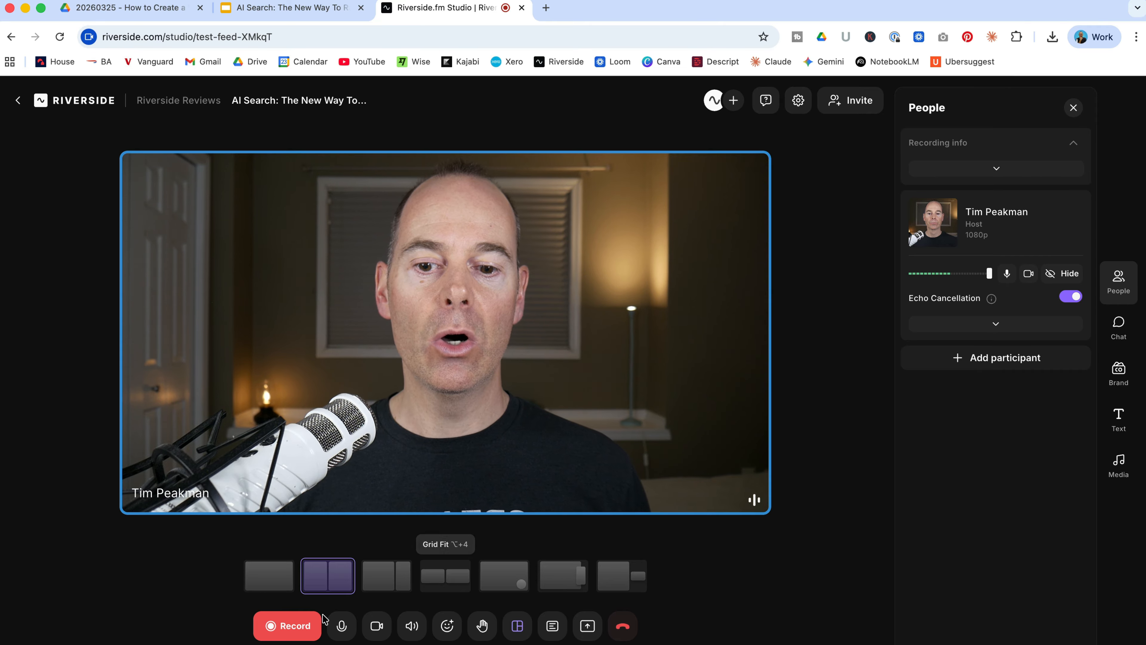
# Examine the studio's recording, microphone, camera, speaker, reaction and script controls
pyautogui.click(275, 626)
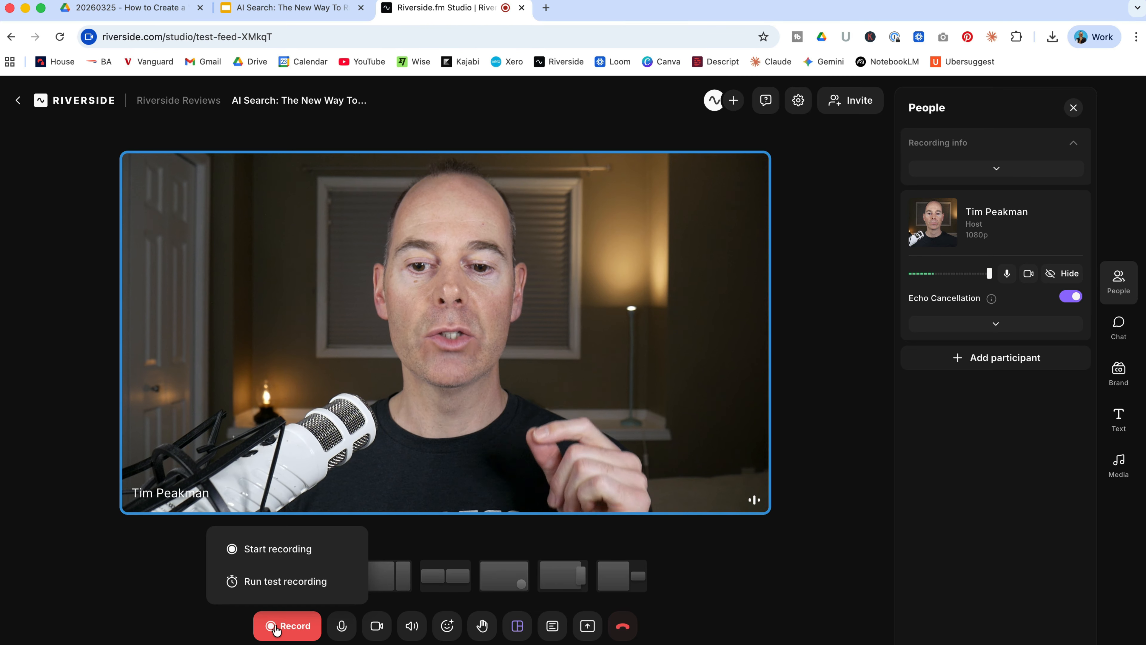
pyautogui.click(341, 626)
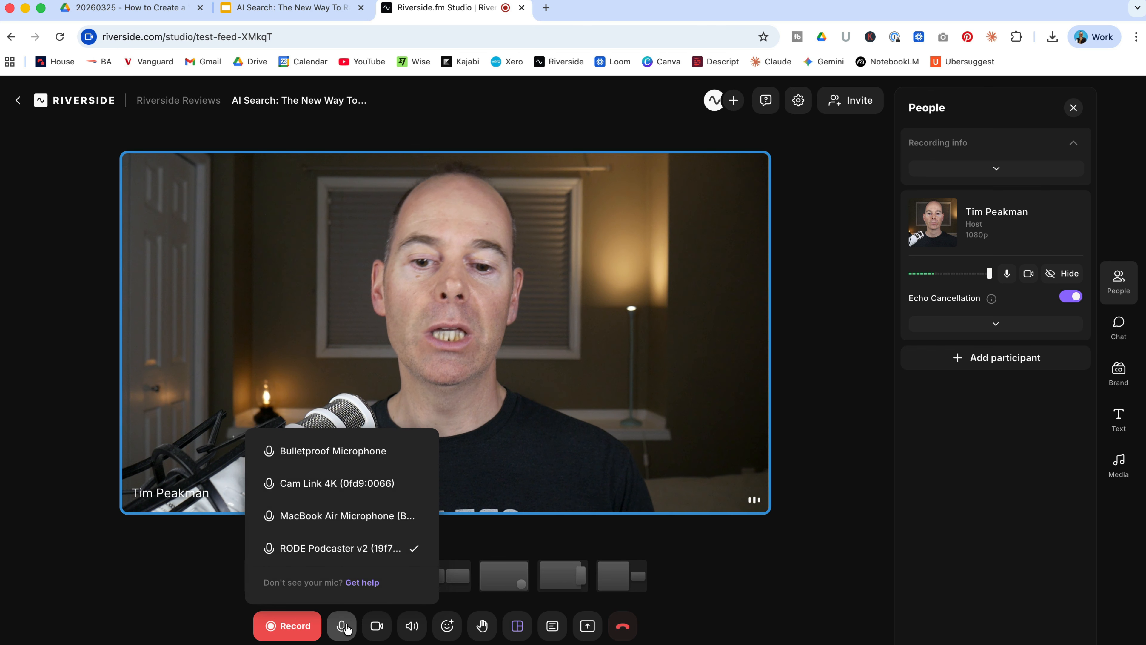
pyautogui.click(376, 626)
pyautogui.click(412, 626)
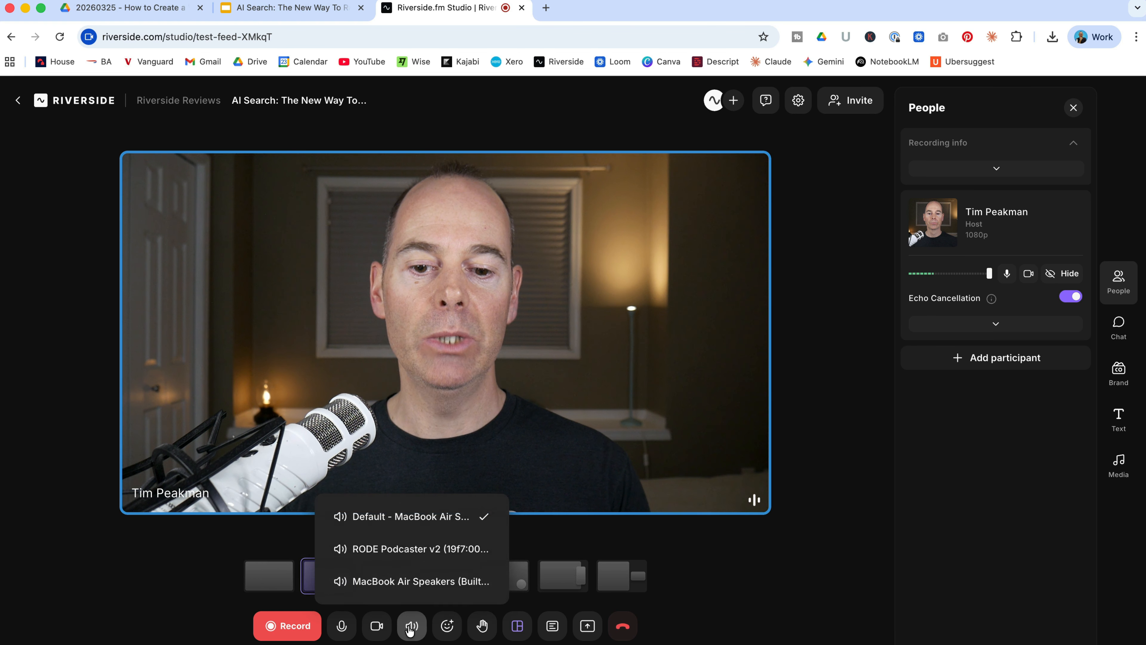
pyautogui.click(447, 627)
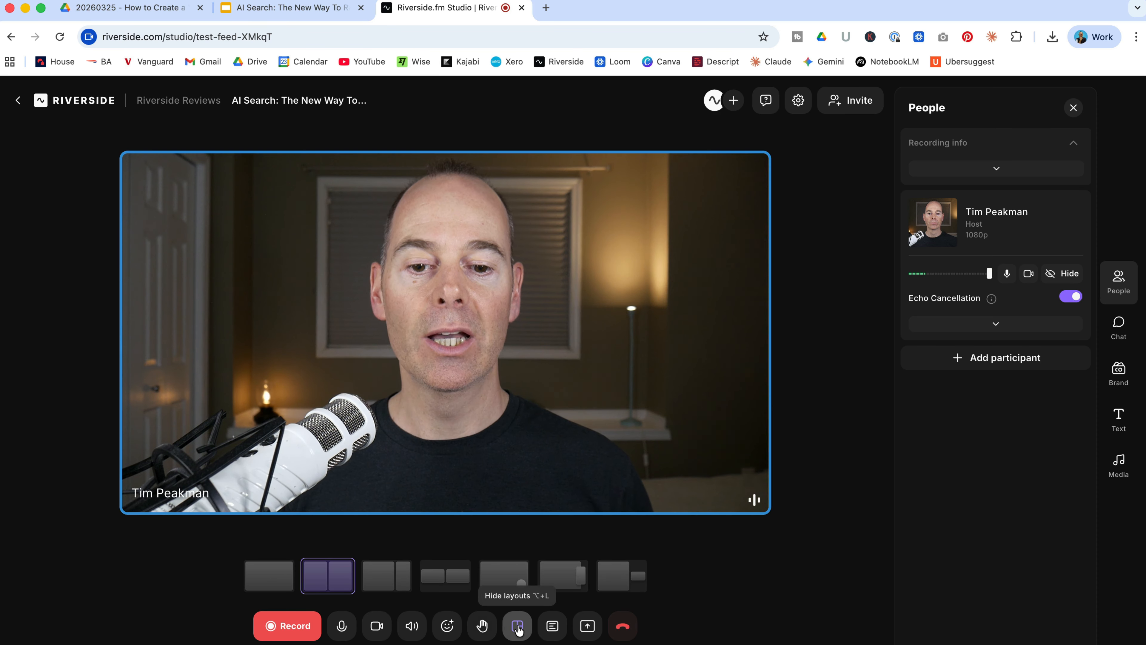
pyautogui.click(553, 627)
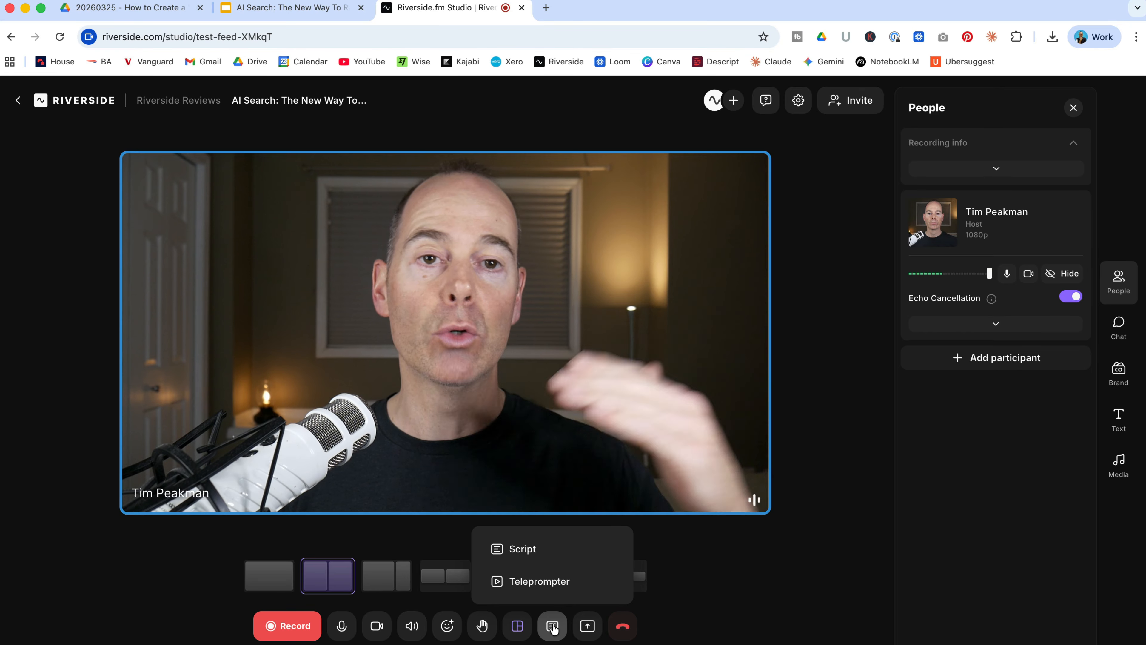
# Switch the stage to the screen-share layout with the host shown beside it
pyautogui.click(587, 627)
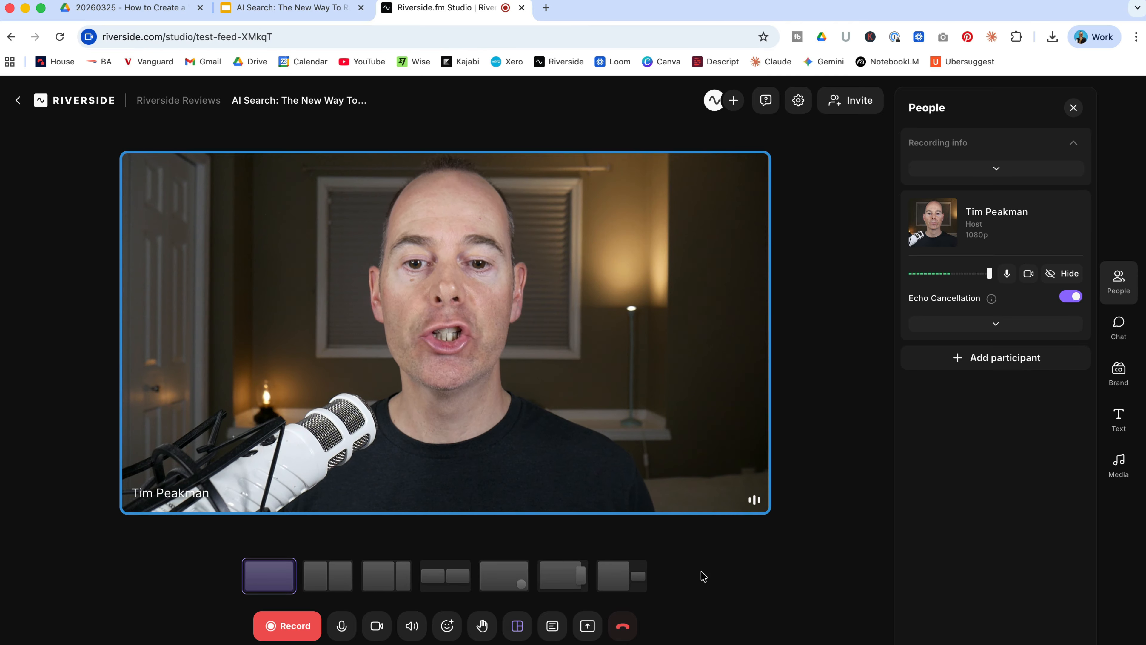
pyautogui.click(557, 582)
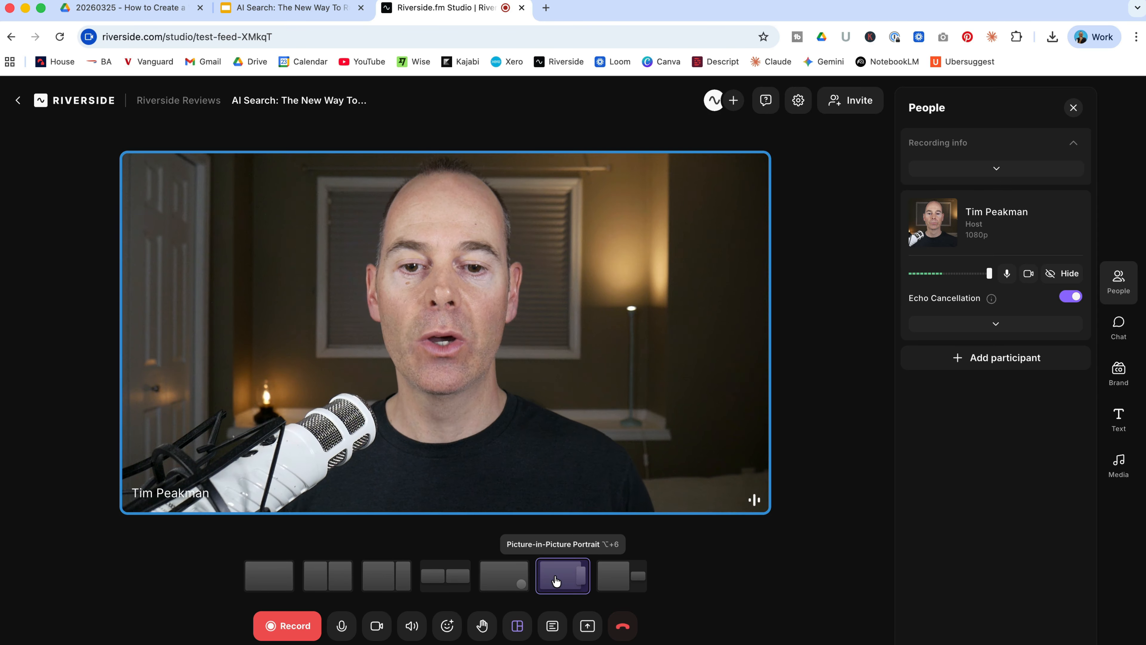
# Share the 'AI Search: The New Way To Rank Top of Google' slides tab to the stage and start its slideshow
pyautogui.click(587, 626)
pyautogui.click(552, 545)
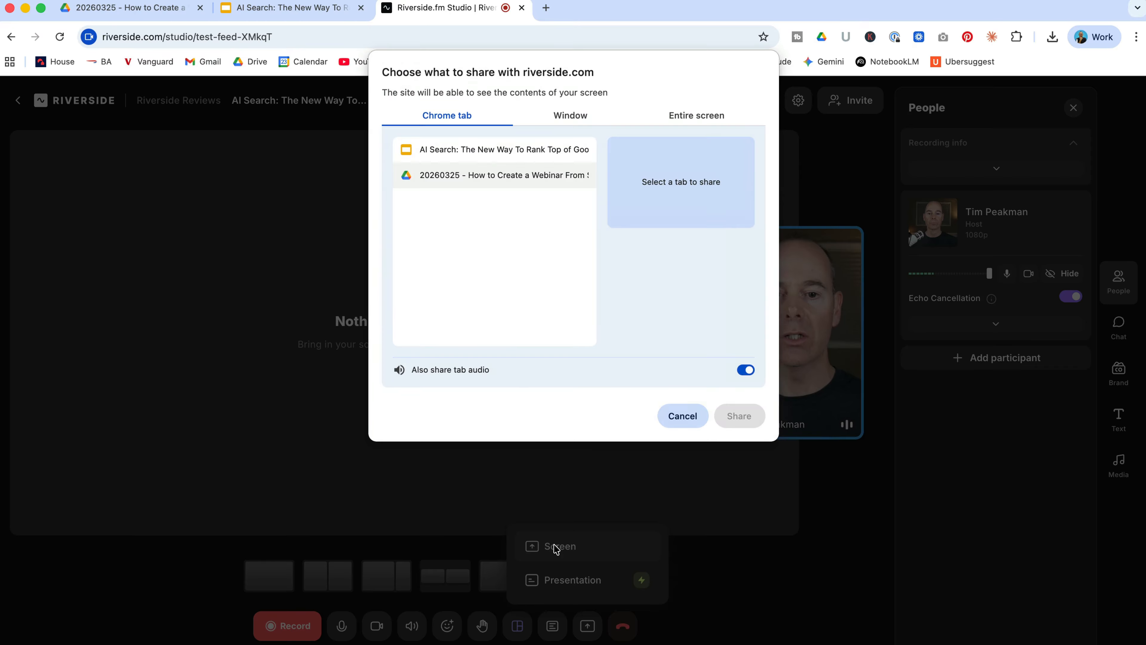
pyautogui.click(448, 153)
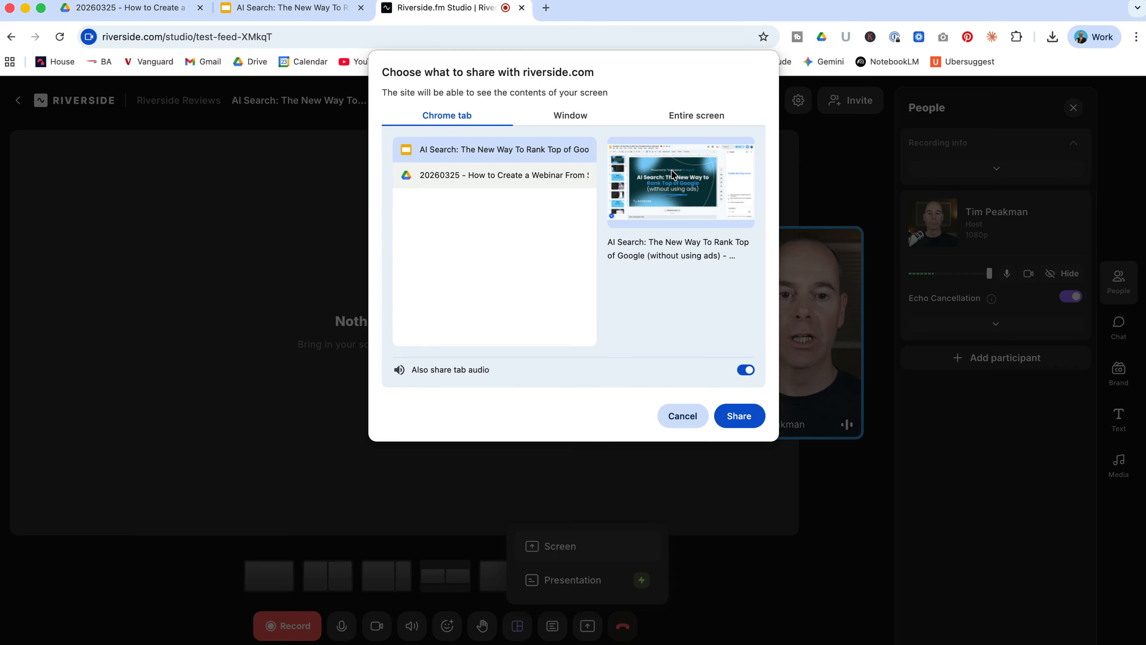
pyautogui.click(738, 416)
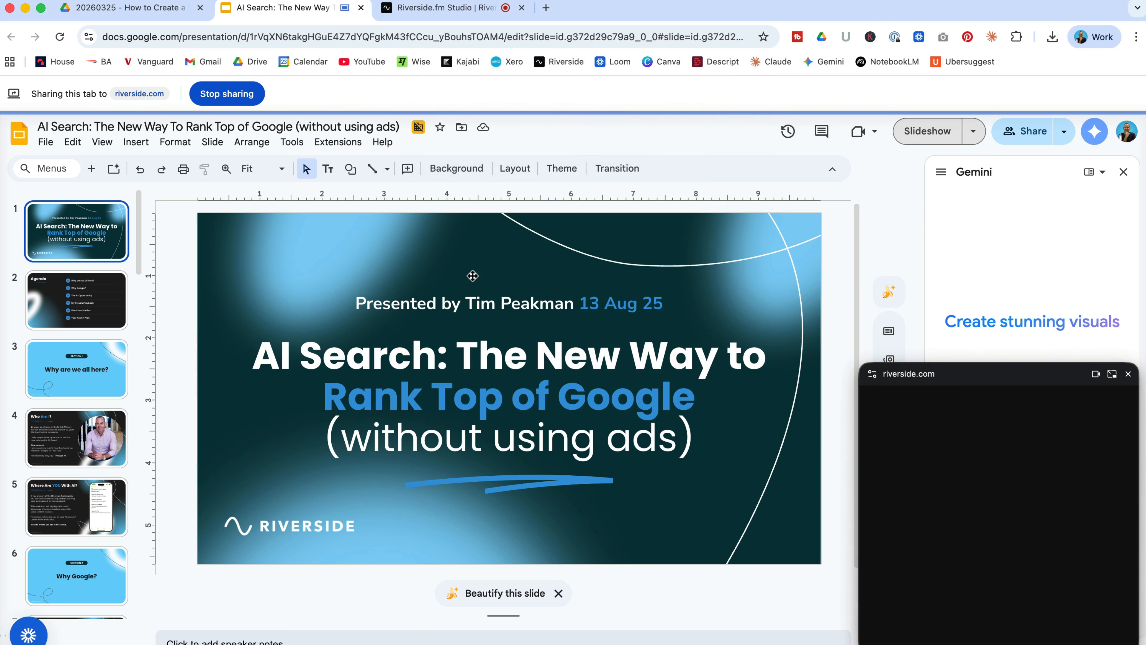
pyautogui.click(920, 132)
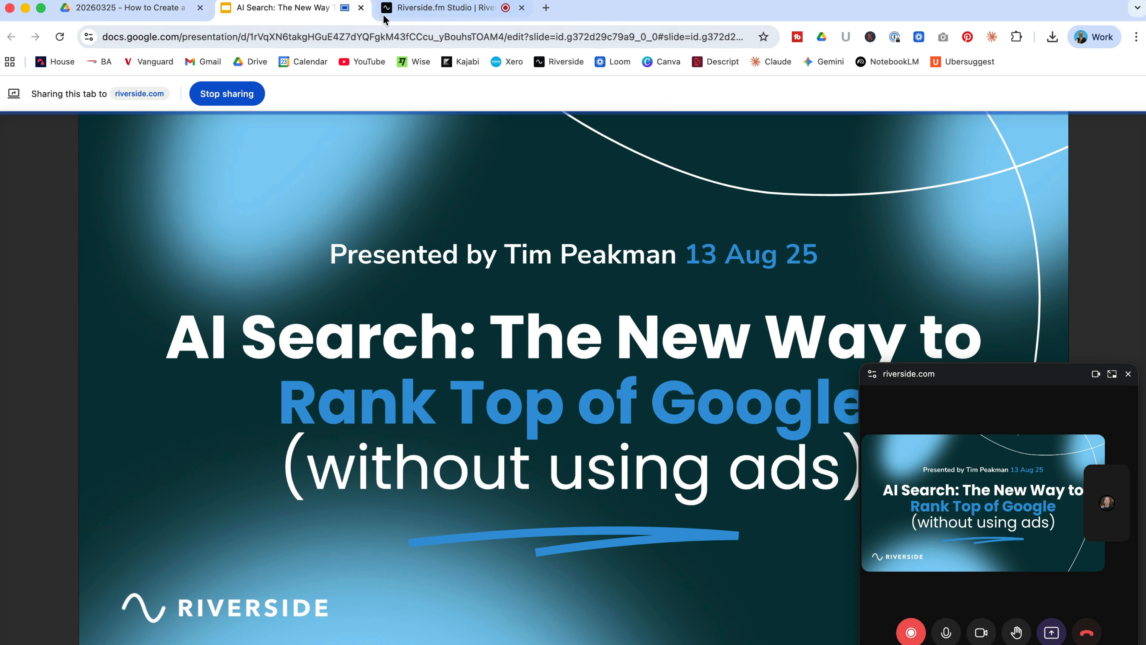
pyautogui.click(385, 12)
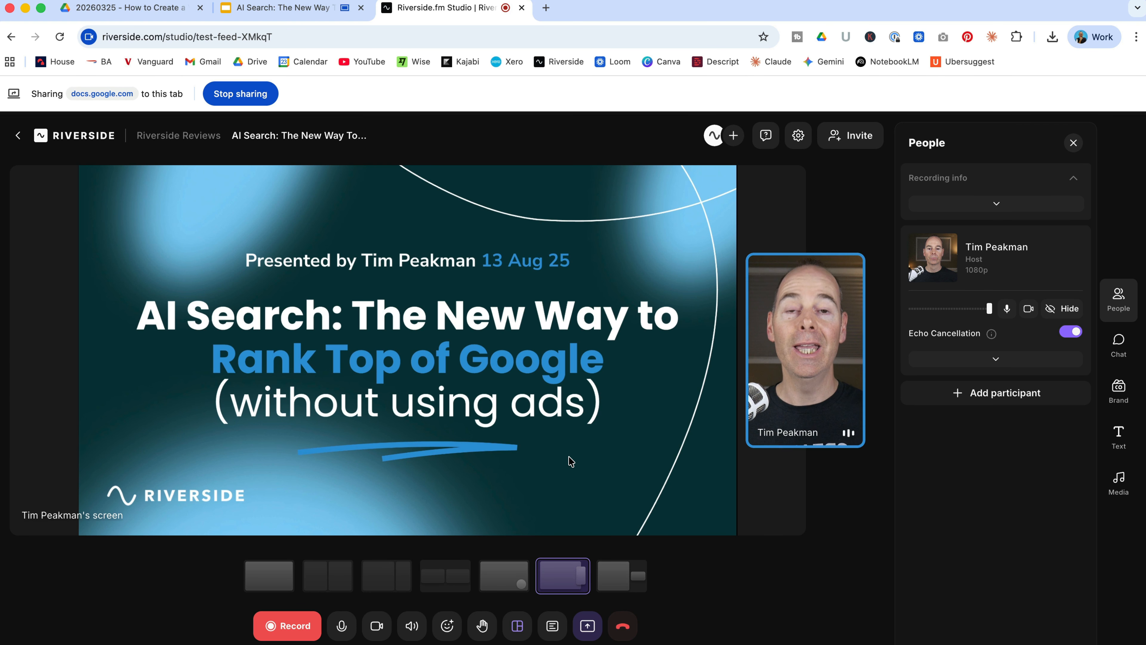
# Try the circular picture-in-picture layout and switch back to the layout showing the host beside the shared screen
pyautogui.click(621, 568)
pyautogui.click(569, 576)
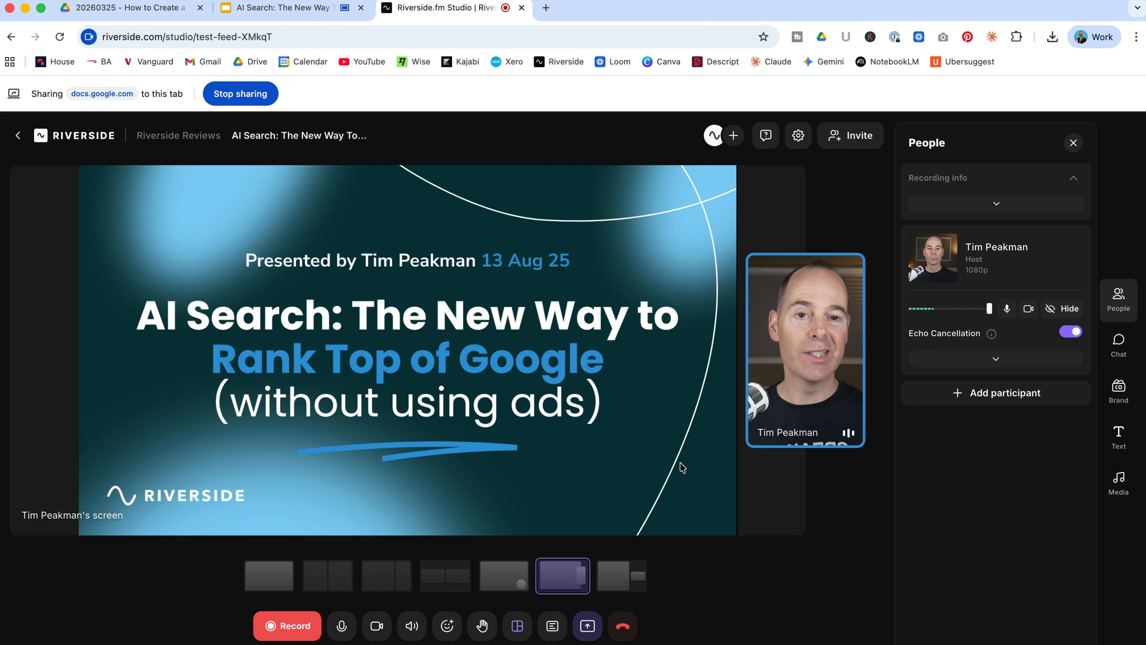
pyautogui.click(505, 579)
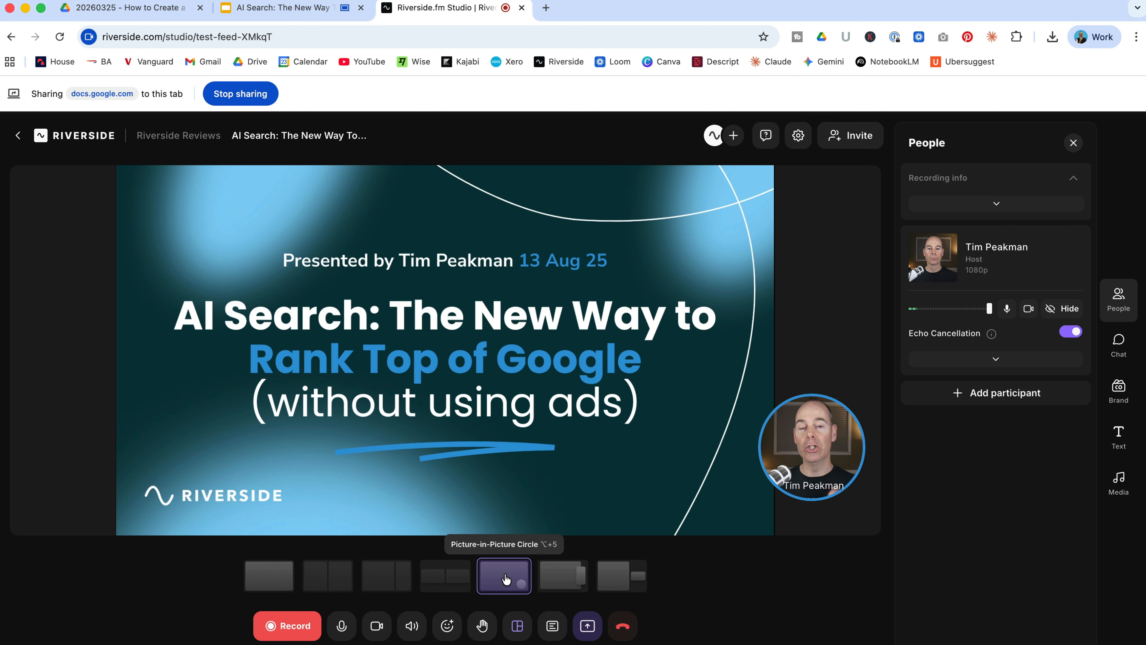
pyautogui.click(563, 576)
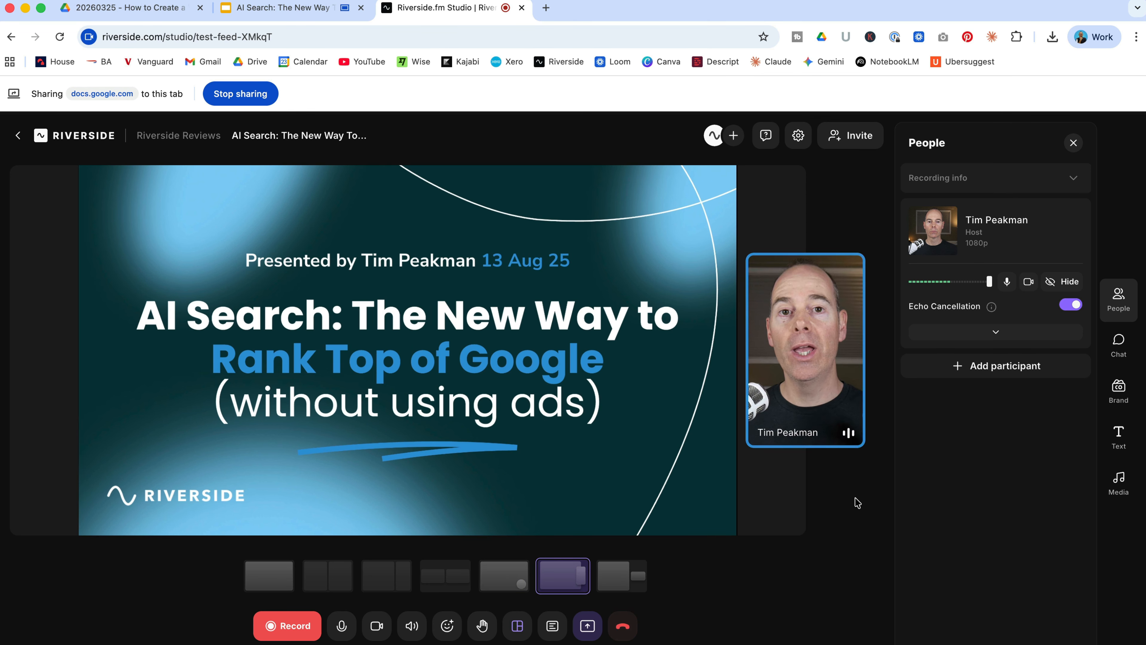